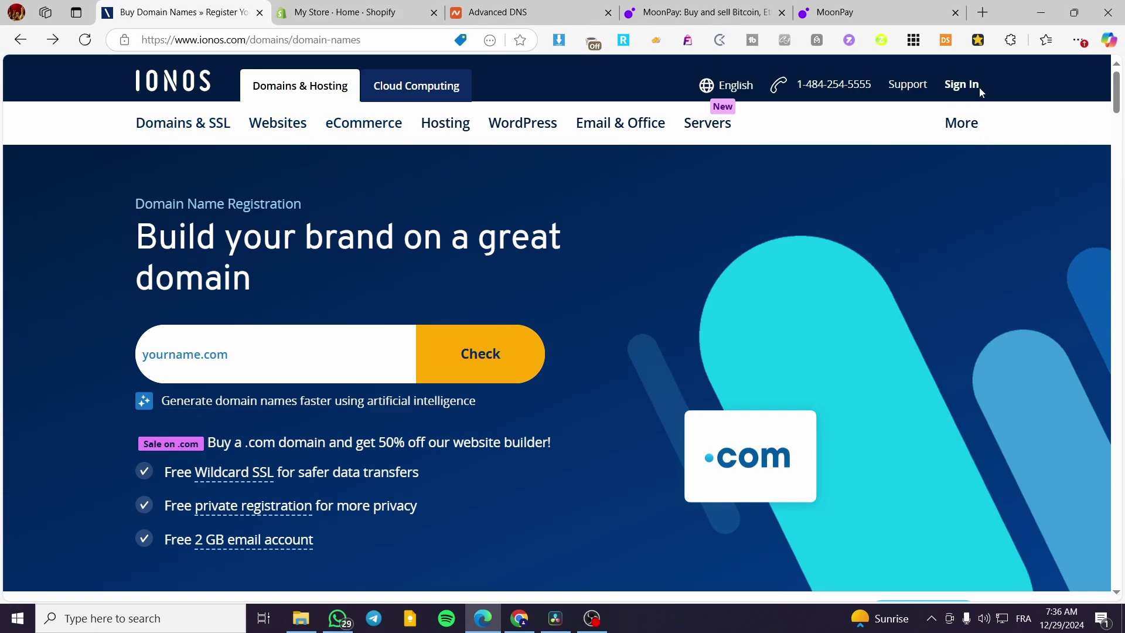
# Step: Visit the IONOS account login, return to its domain page, then switch to the Shopify admin
pyautogui.click(964, 85)
pyautogui.click(832, 222)
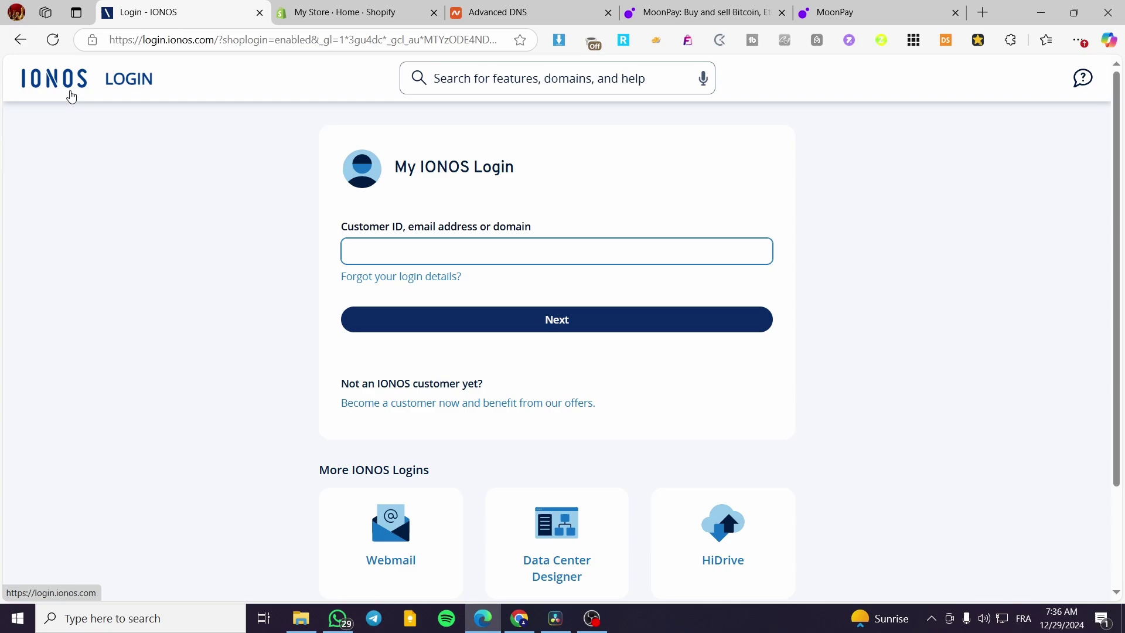
pyautogui.click(22, 47)
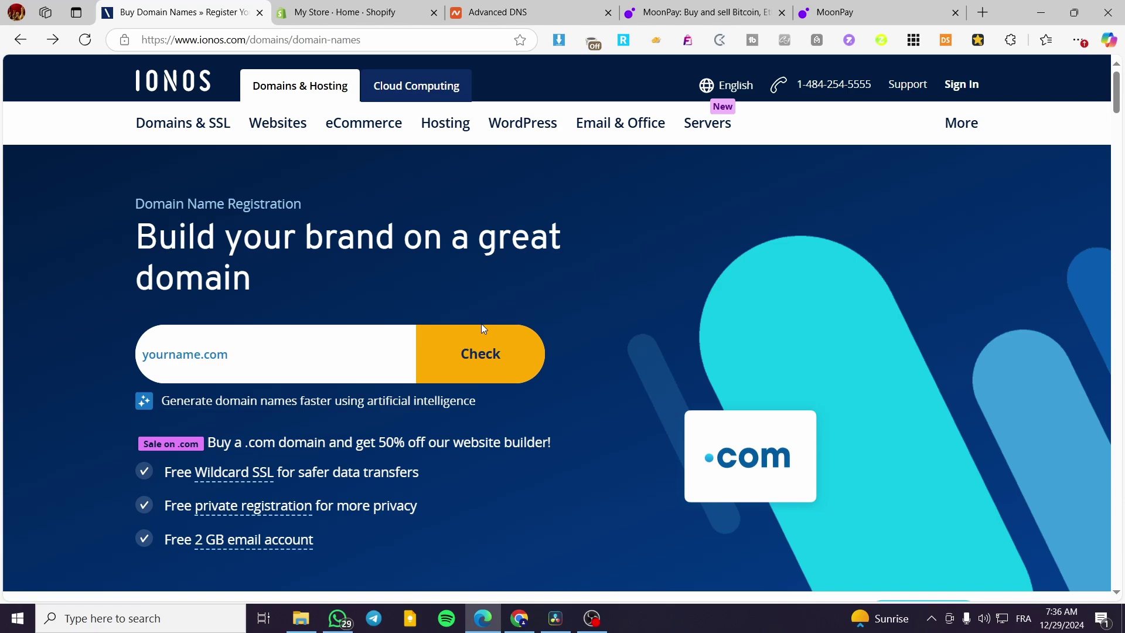
pyautogui.click(360, 9)
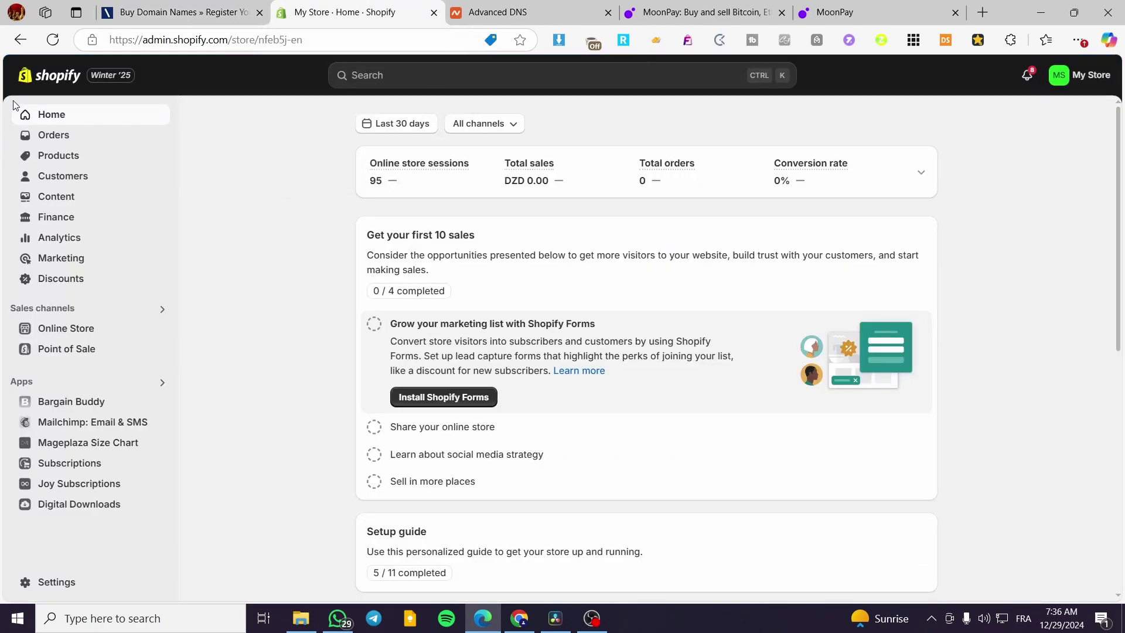
pyautogui.moveTo(849, 284)
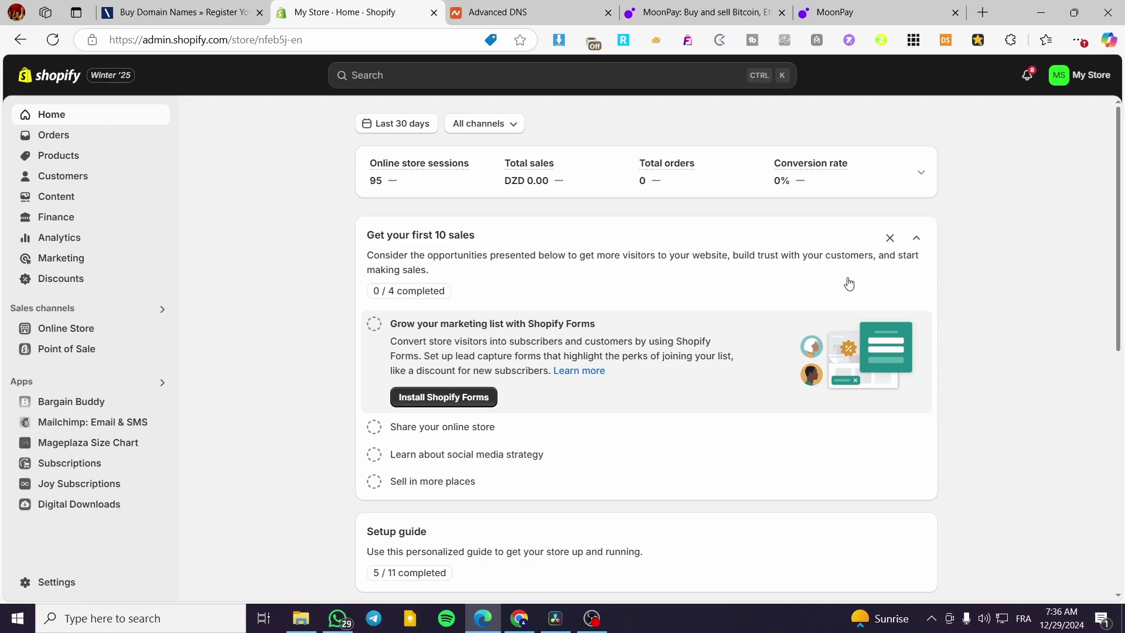
# Step: Open Settings > Domains, start Connect existing domain, and bring up Namecheap's jacksclothing.xyz DNS page
pyautogui.click(82, 581)
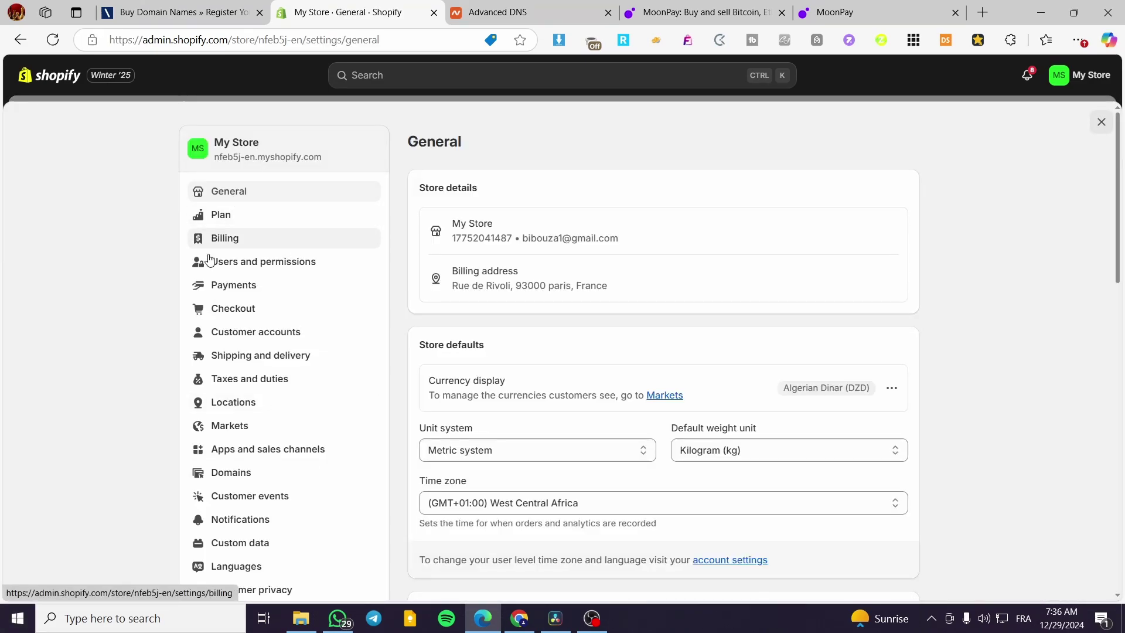
pyautogui.scroll(-3, 275, 210)
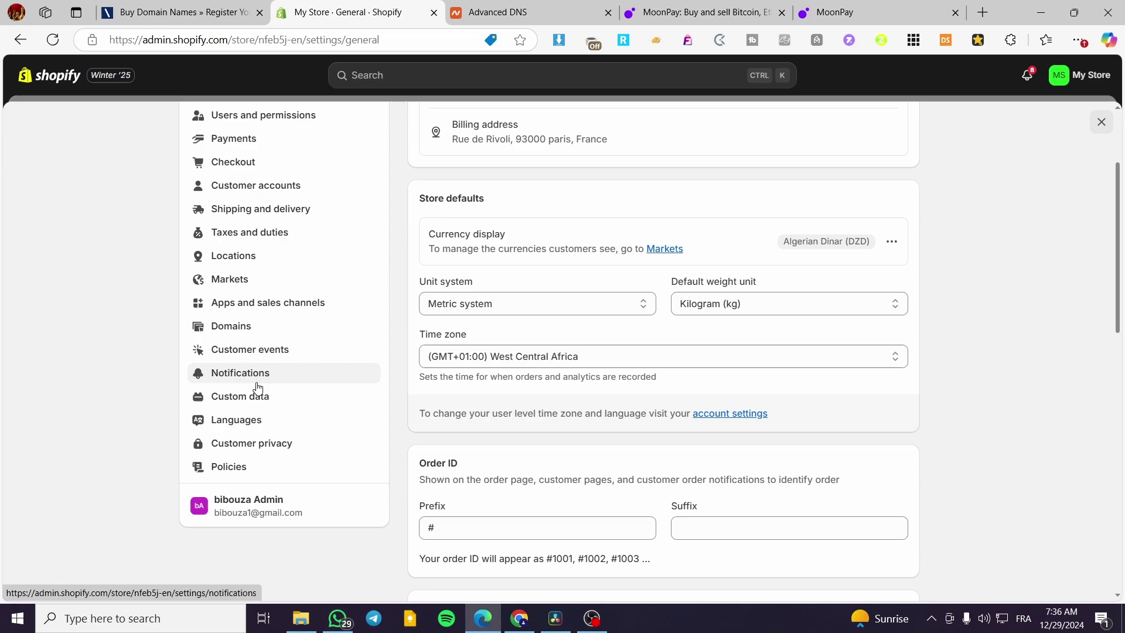
pyautogui.click(240, 328)
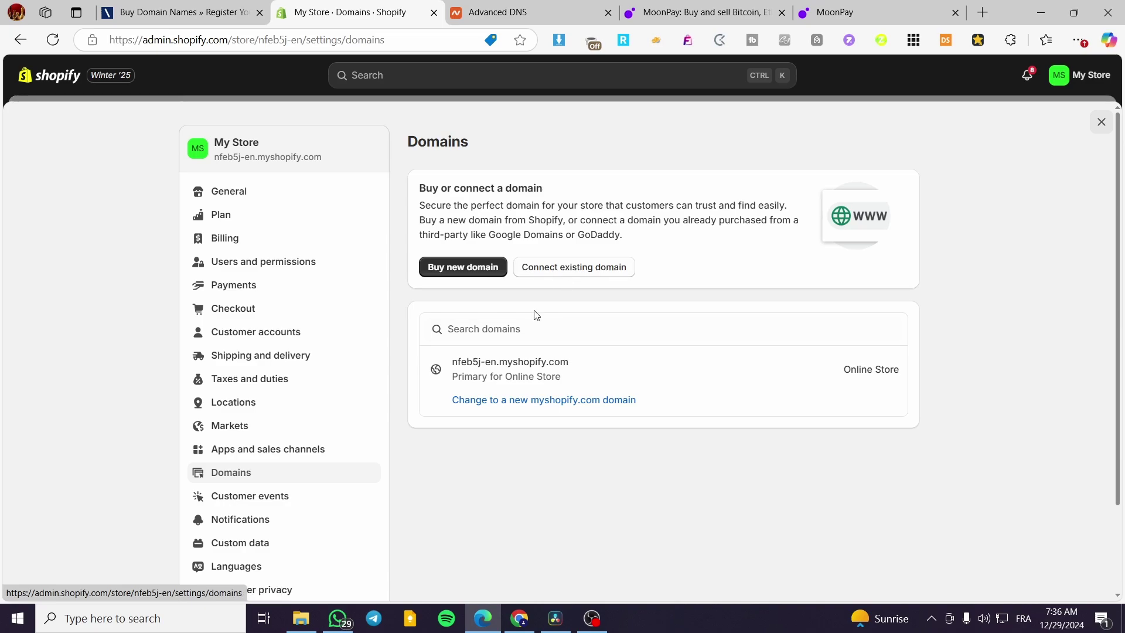
pyautogui.click(575, 269)
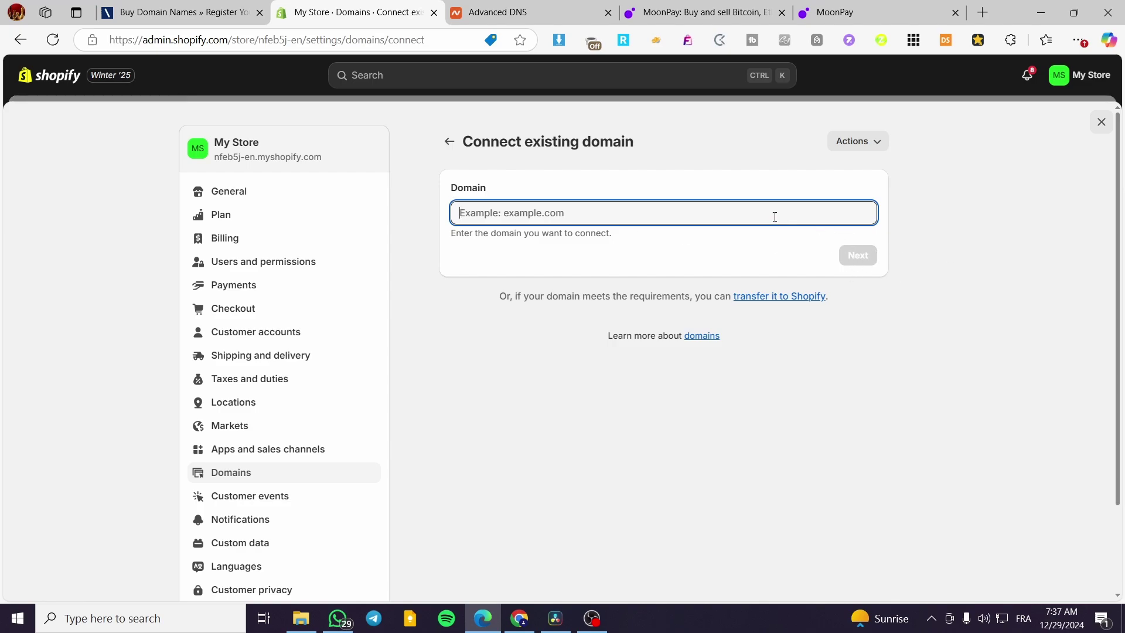
pyautogui.click(515, 14)
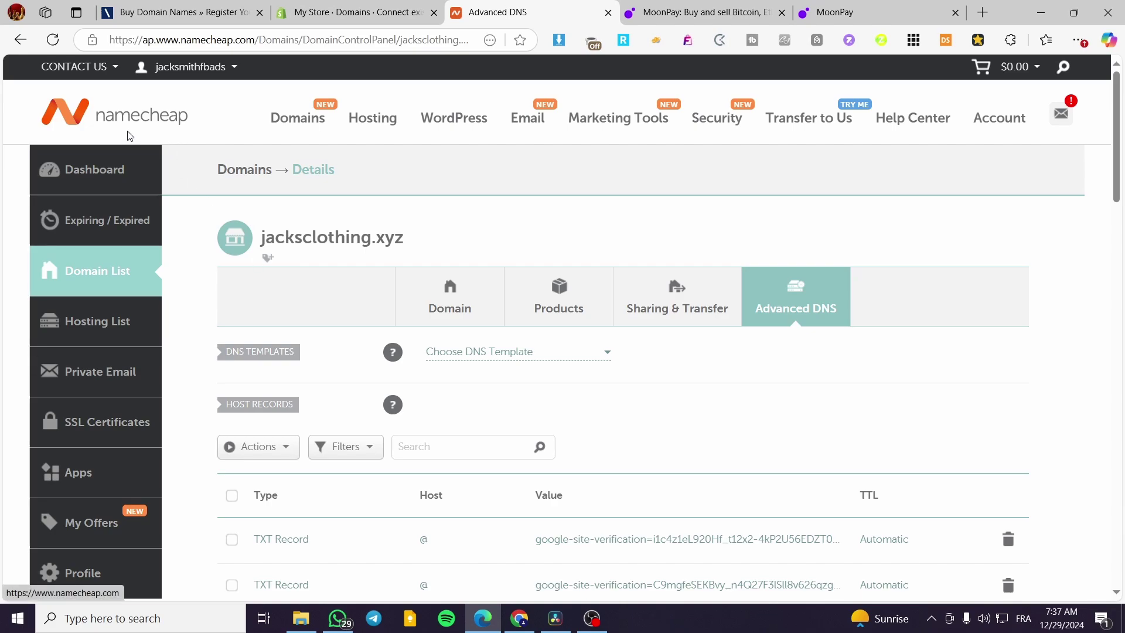
# Step: Copy the domain name jacksclothing.xyz from the Namecheap page
pyautogui.moveTo(400, 240); pyautogui.dragTo(268, 237)
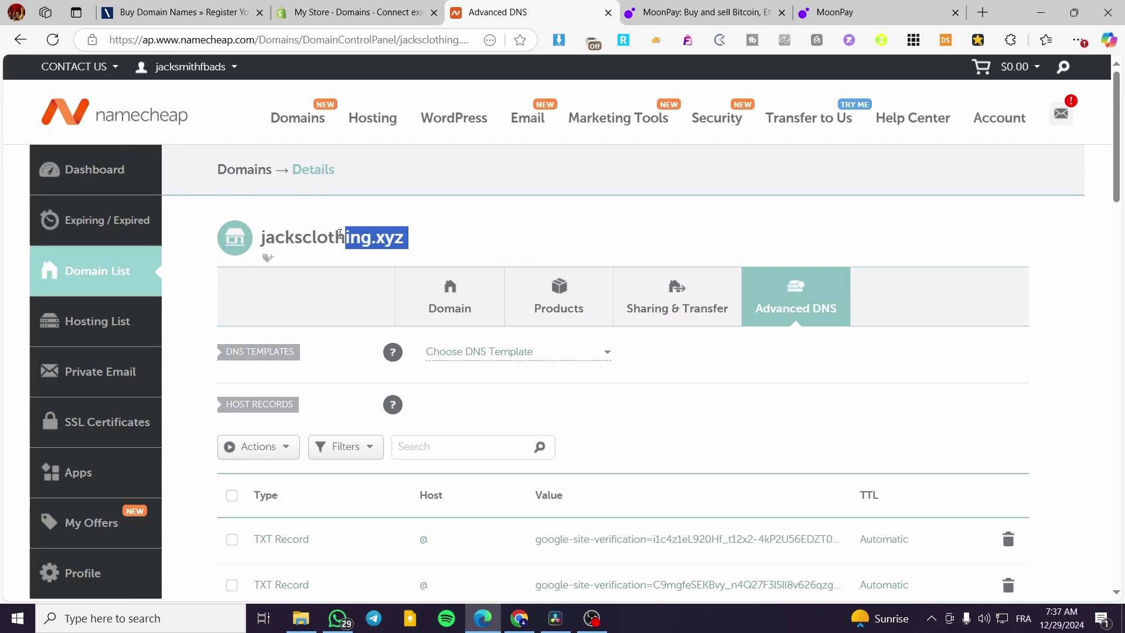
pyautogui.rightClick(268, 237)
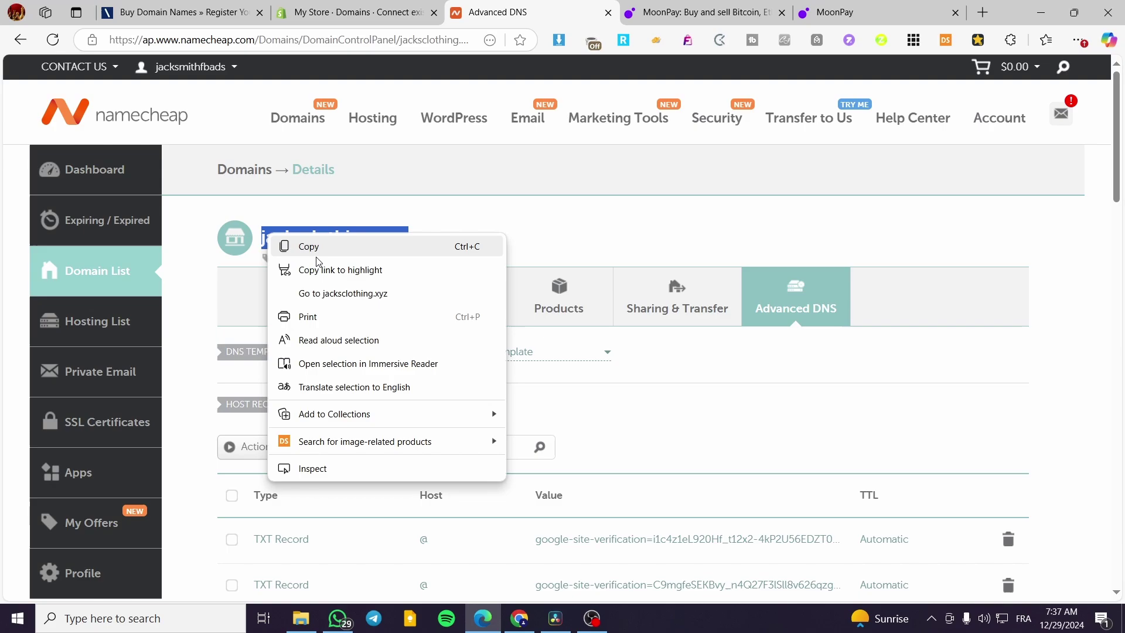
pyautogui.click(427, 246)
pyautogui.click(308, 230)
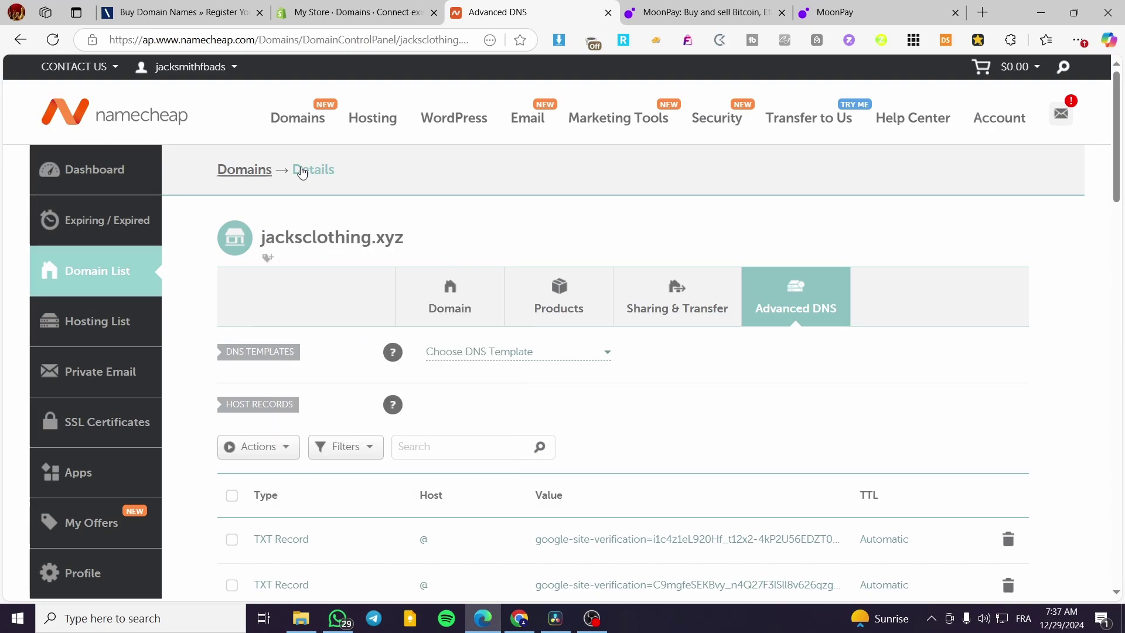
pyautogui.click(185, 11)
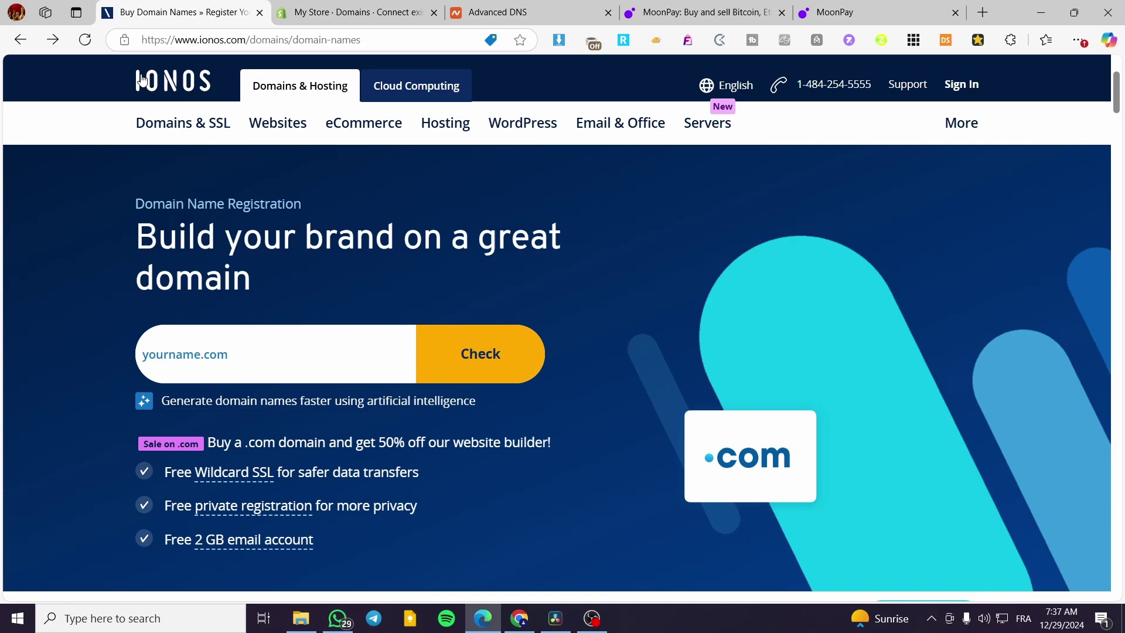
# Step: Paste jacksclothing.xyz into Shopify's Domain field and submit it with Next
pyautogui.click(404, 12)
pyautogui.hotkey('ctrl', 'v')
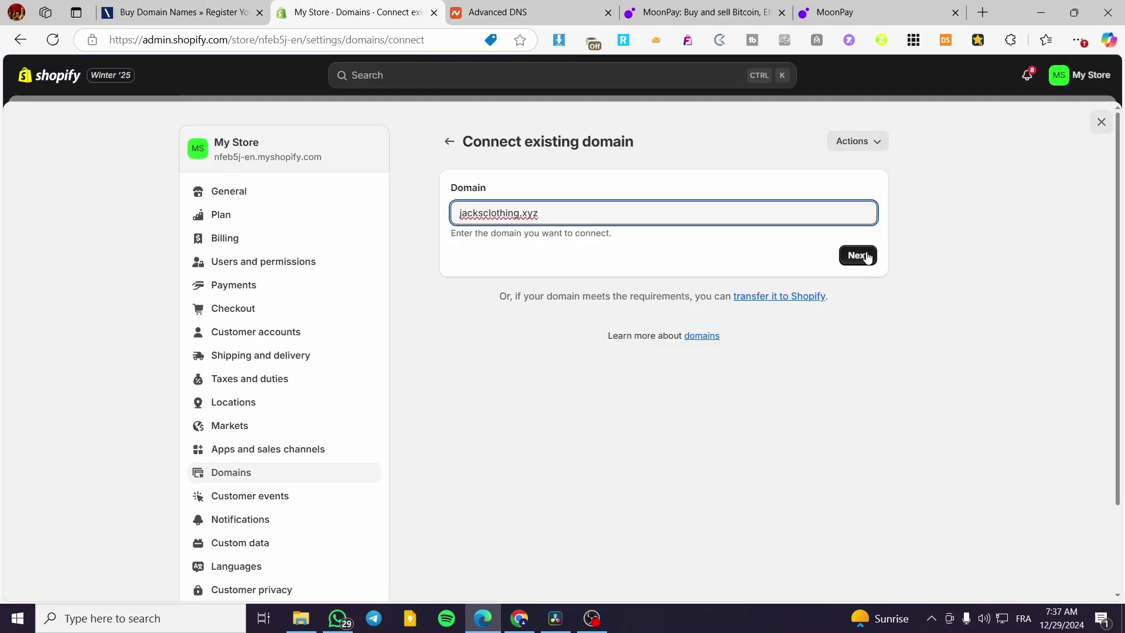
pyautogui.click(858, 254)
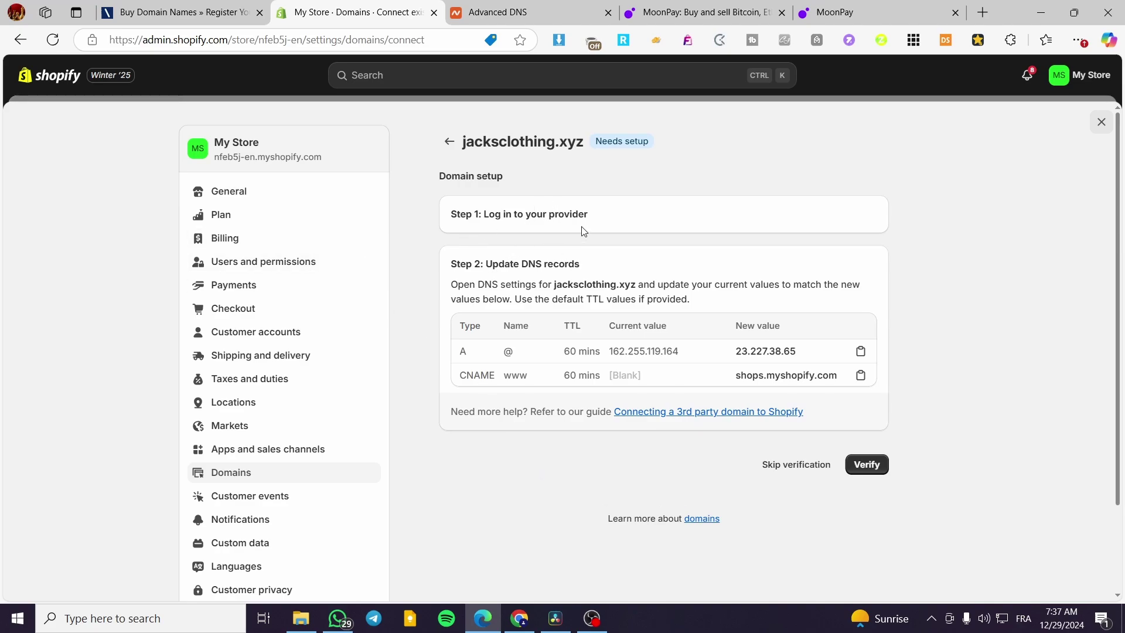
pyautogui.click(215, 6)
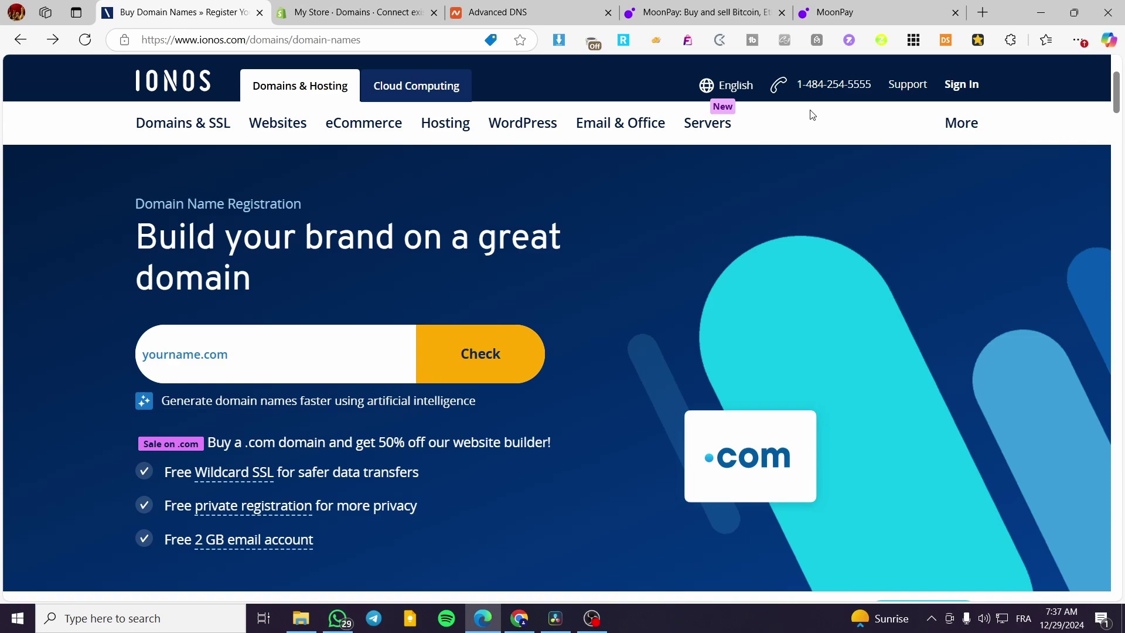
# Step: Compare Shopify's required A record values with Namecheap's host records
pyautogui.click(361, 9)
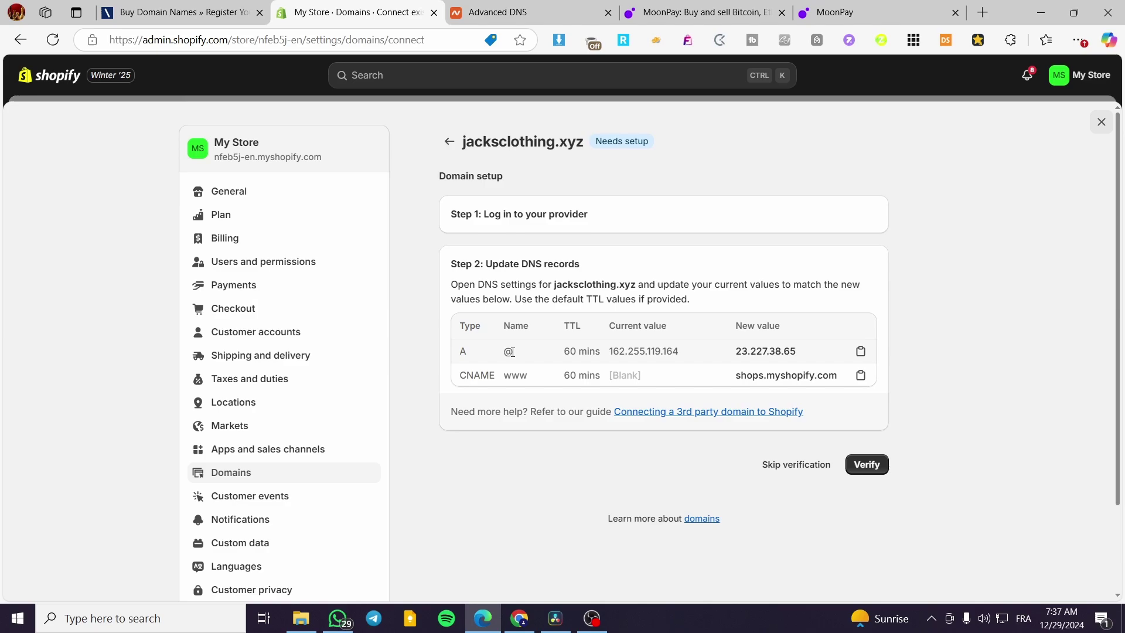
pyautogui.doubleClick(508, 352)
pyautogui.click(498, 12)
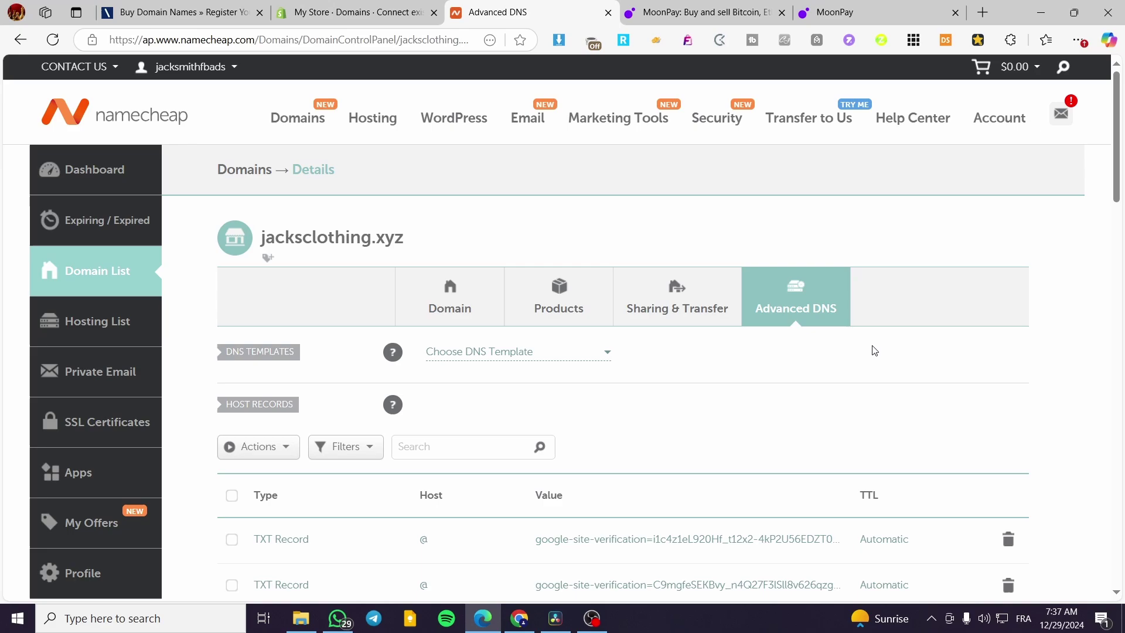
pyautogui.scroll(-3, 522, 432)
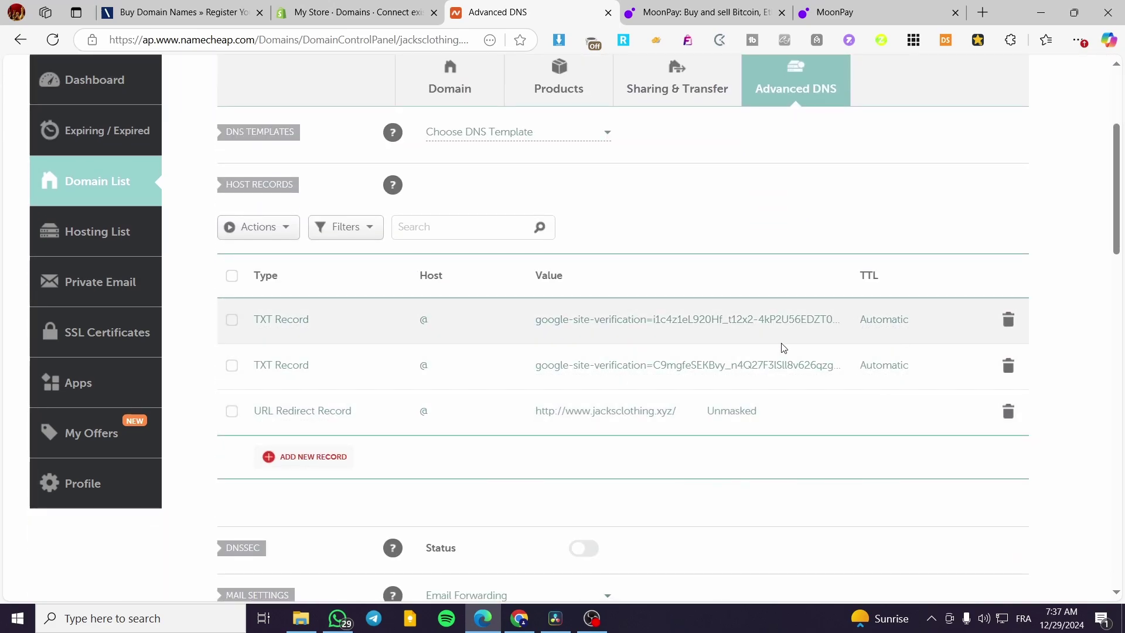
pyautogui.click(325, 7)
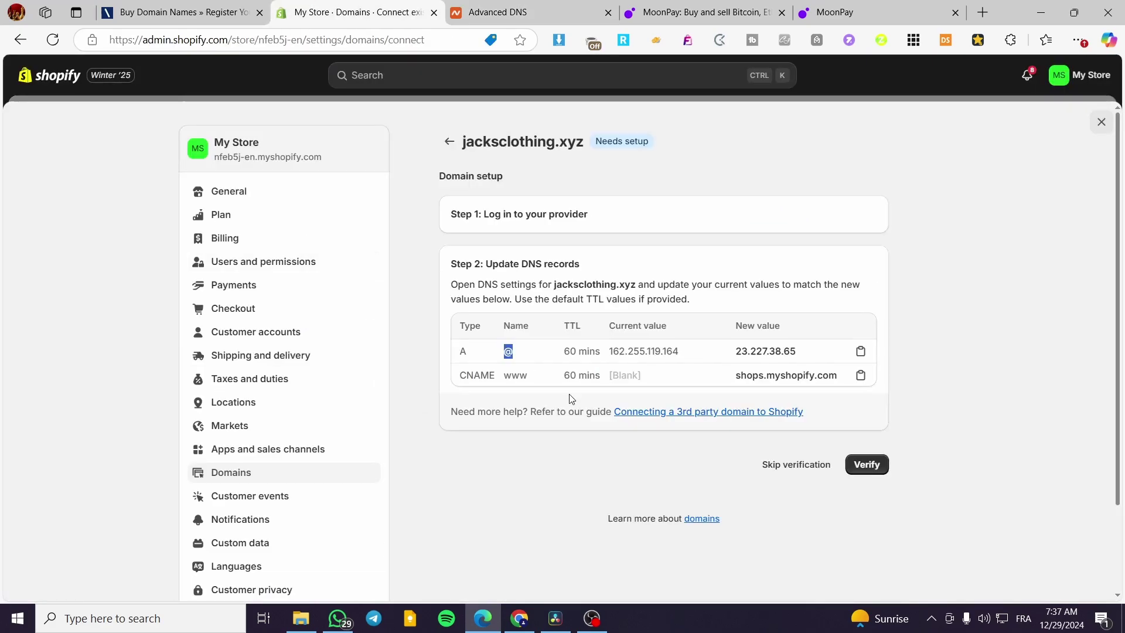
pyautogui.click(516, 12)
# Step: Add a new, still-blank A Record row to jacksclothing.xyz's Namecheap host records
pyautogui.click(311, 461)
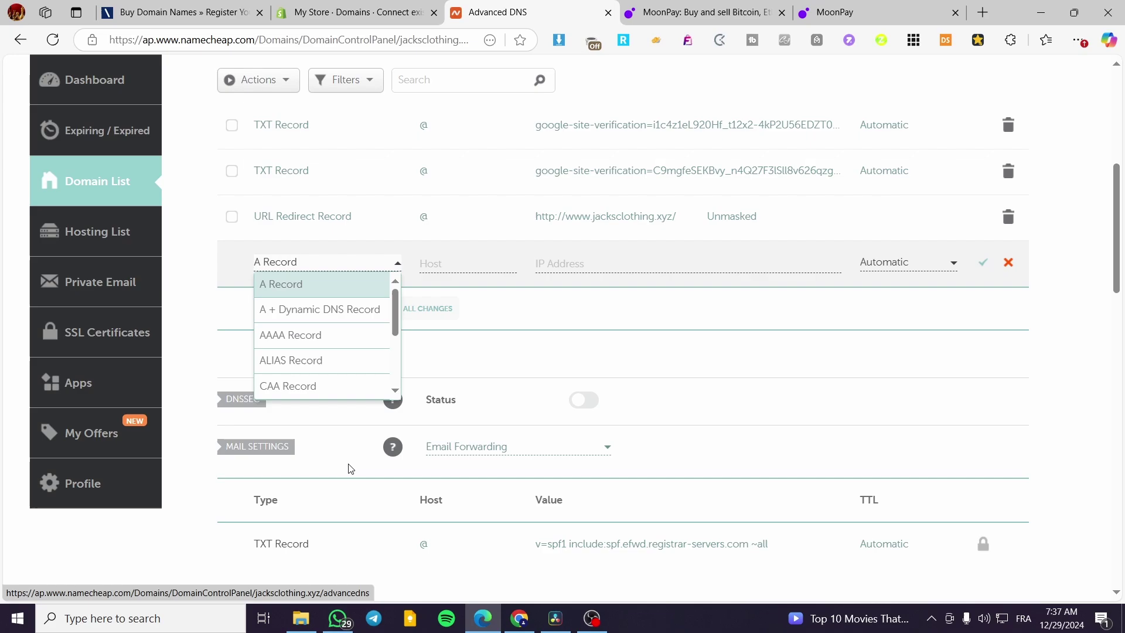
pyautogui.scroll(-2, 320, 307)
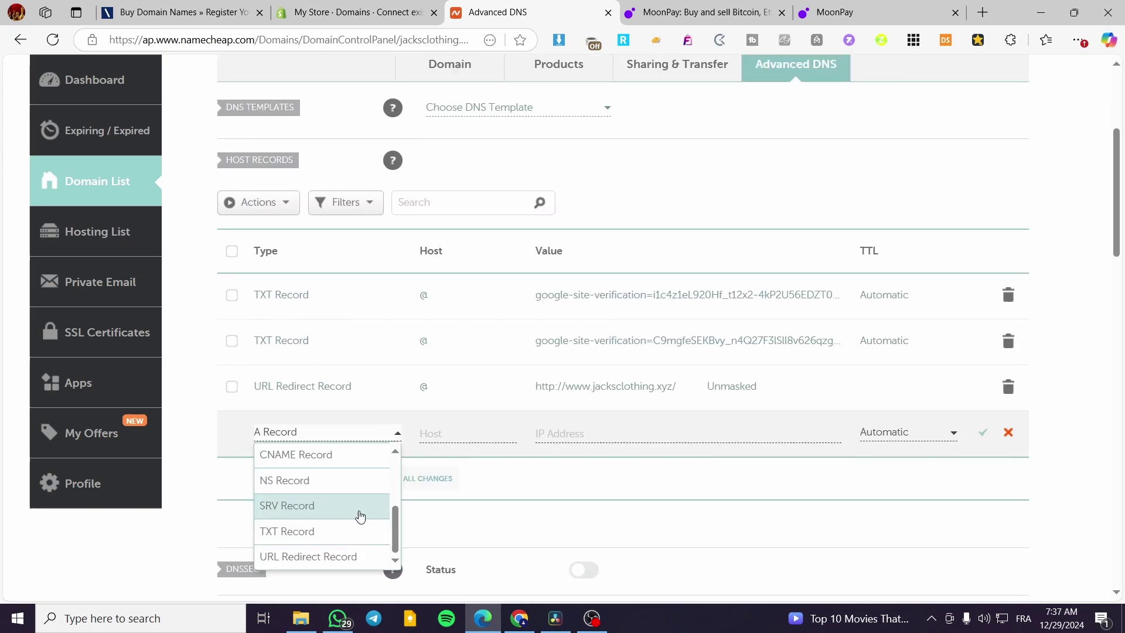
pyautogui.scroll(1, 359, 510)
pyautogui.moveTo(395, 463); pyautogui.dragTo(395, 394)
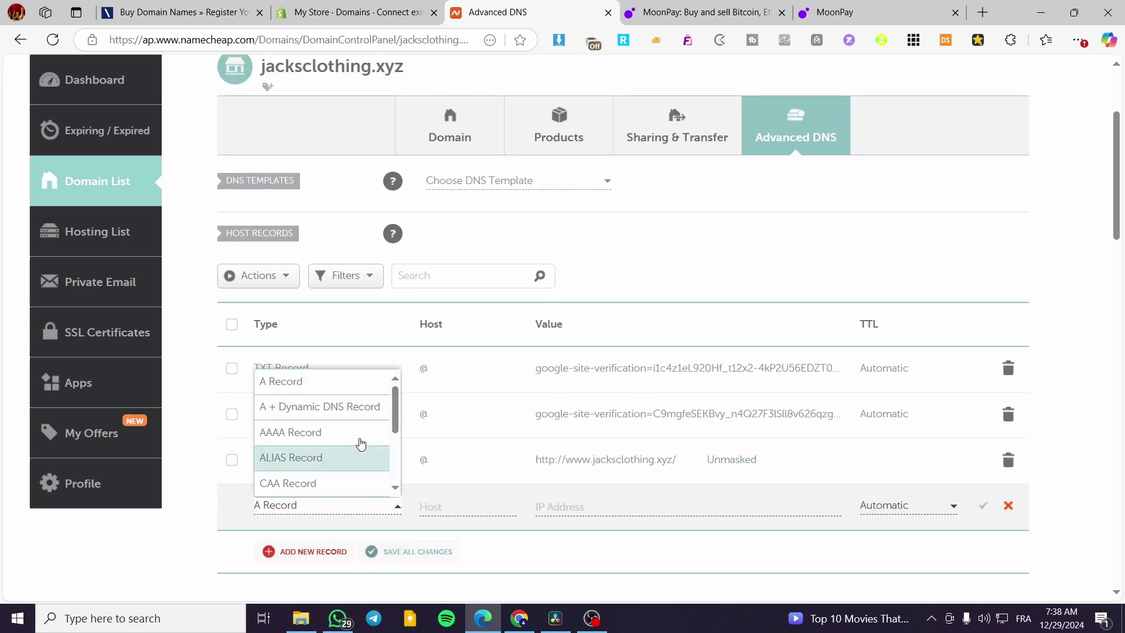
pyautogui.click(351, 12)
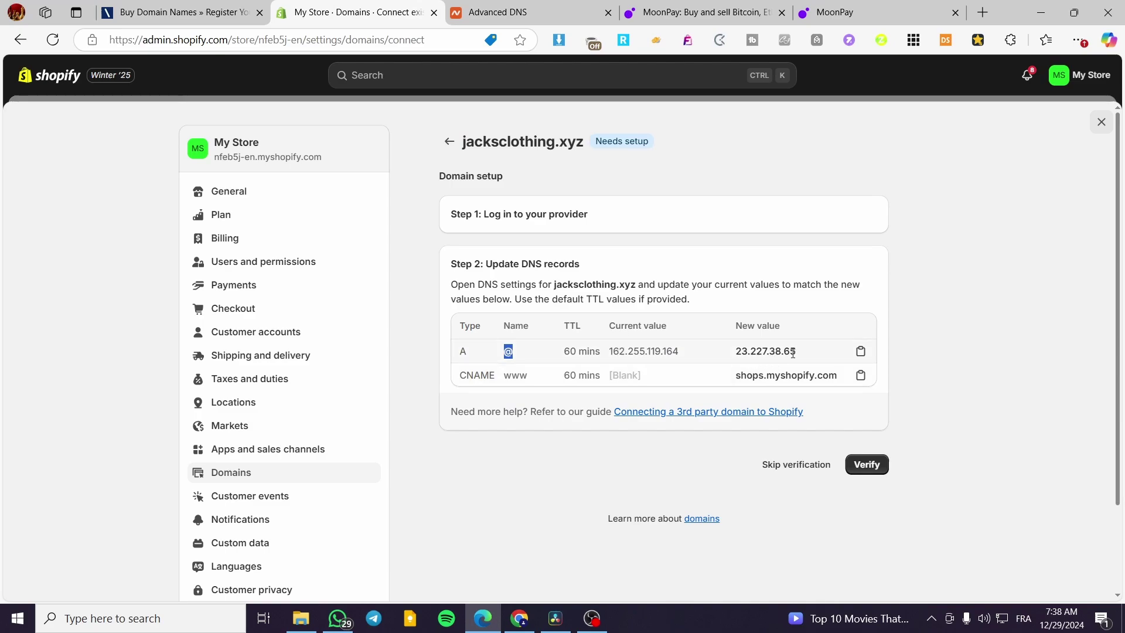
pyautogui.click(565, 14)
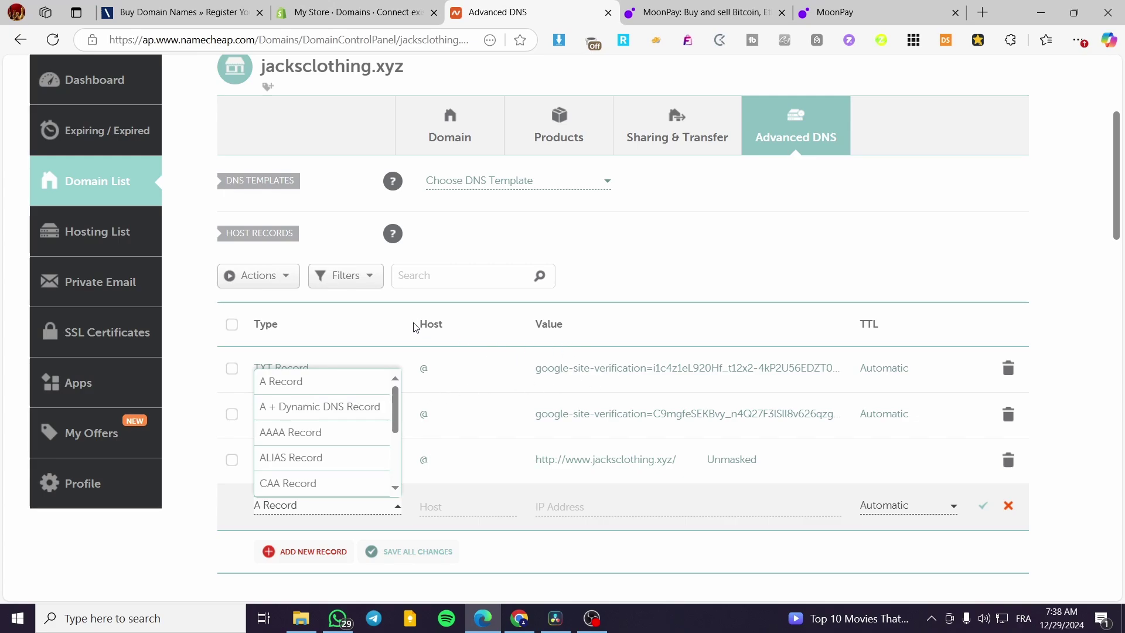
pyautogui.click(263, 332)
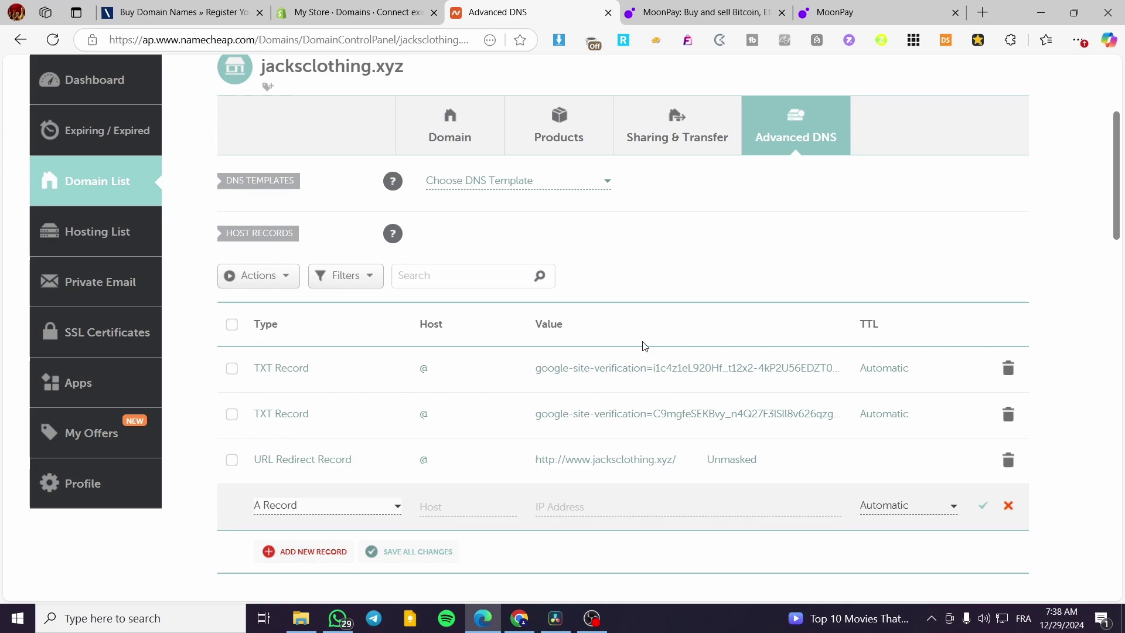
pyautogui.hotkey('ctrl', 'shift', 'Tab')
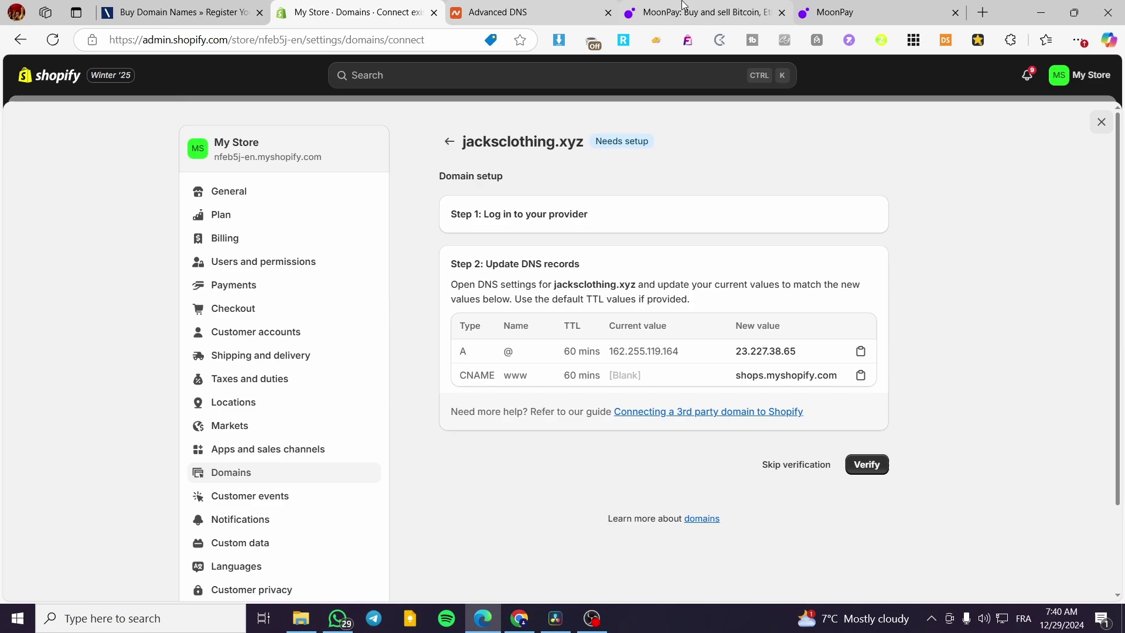
# Step: Change the new Namecheap host record's type to CNAME Record
pyautogui.hotkey('ctrl', 'Tab')
pyautogui.scroll(-4, 391, 445)
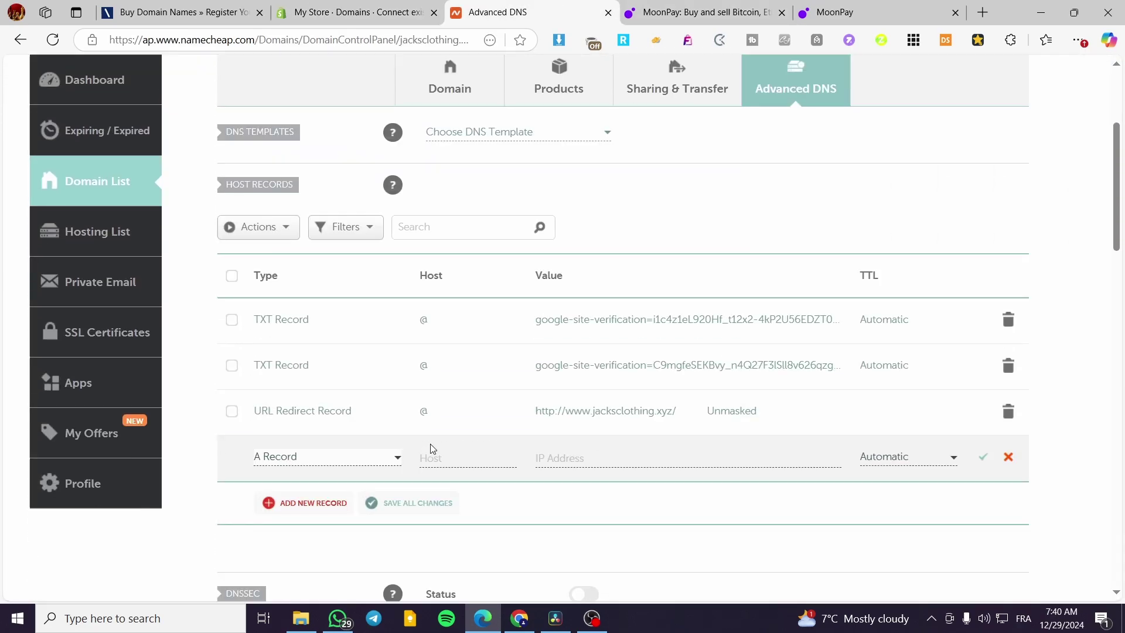
pyautogui.click(300, 456)
pyautogui.scroll(-2, 312, 520)
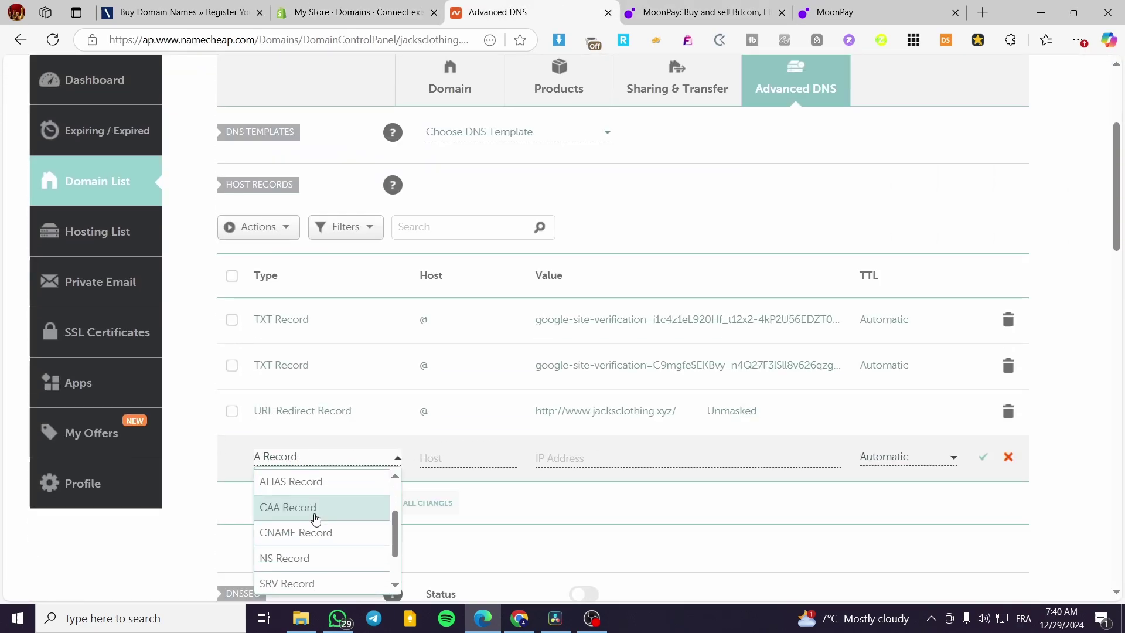
pyautogui.scroll(-2, 312, 521)
pyautogui.click(299, 479)
# Step: Copy shops.myshopify.com from Shopify and paste it as the CNAME target
pyautogui.click(475, 458)
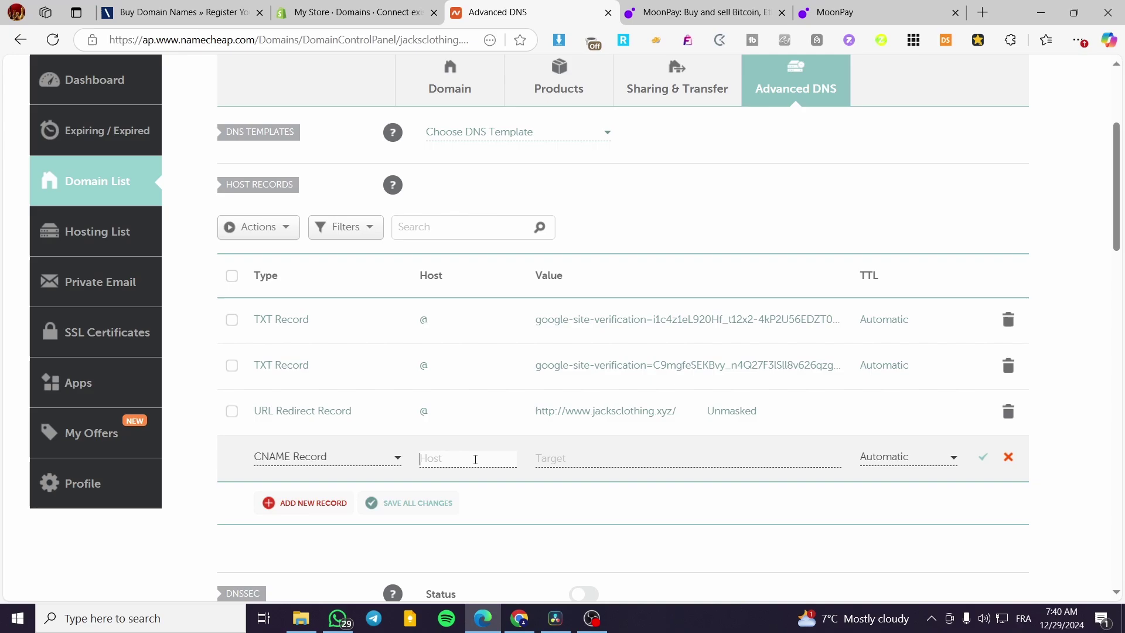
pyautogui.hotkey('ctrl', 'shift', 'Tab')
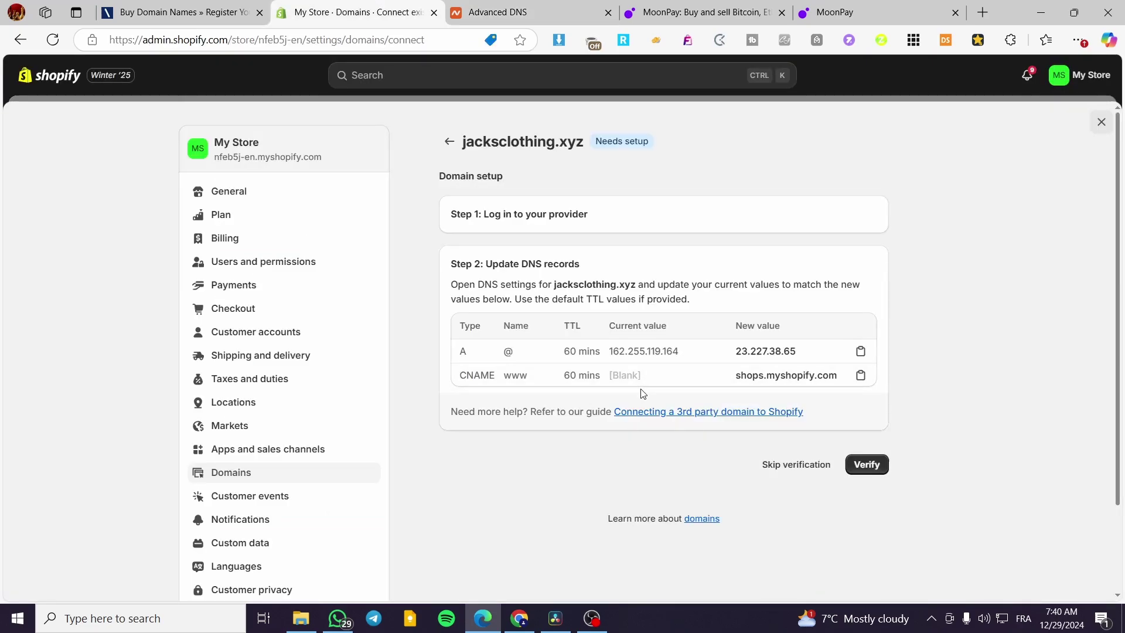
pyautogui.moveTo(737, 375); pyautogui.dragTo(837, 375)
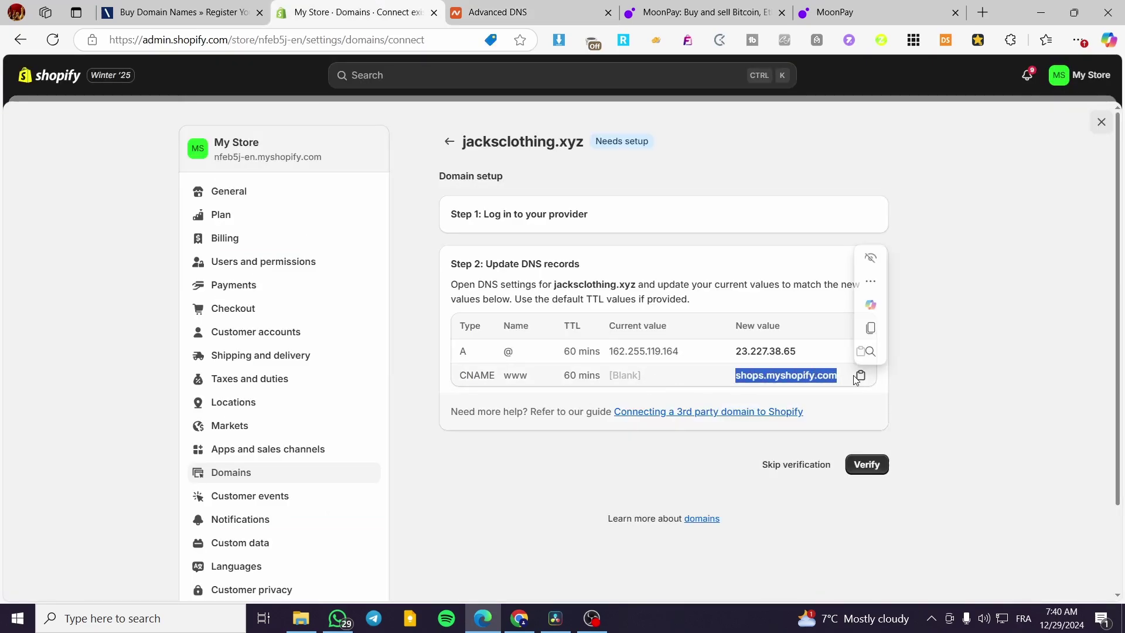
pyautogui.click(860, 375)
pyautogui.hotkey('ctrl', 'Tab')
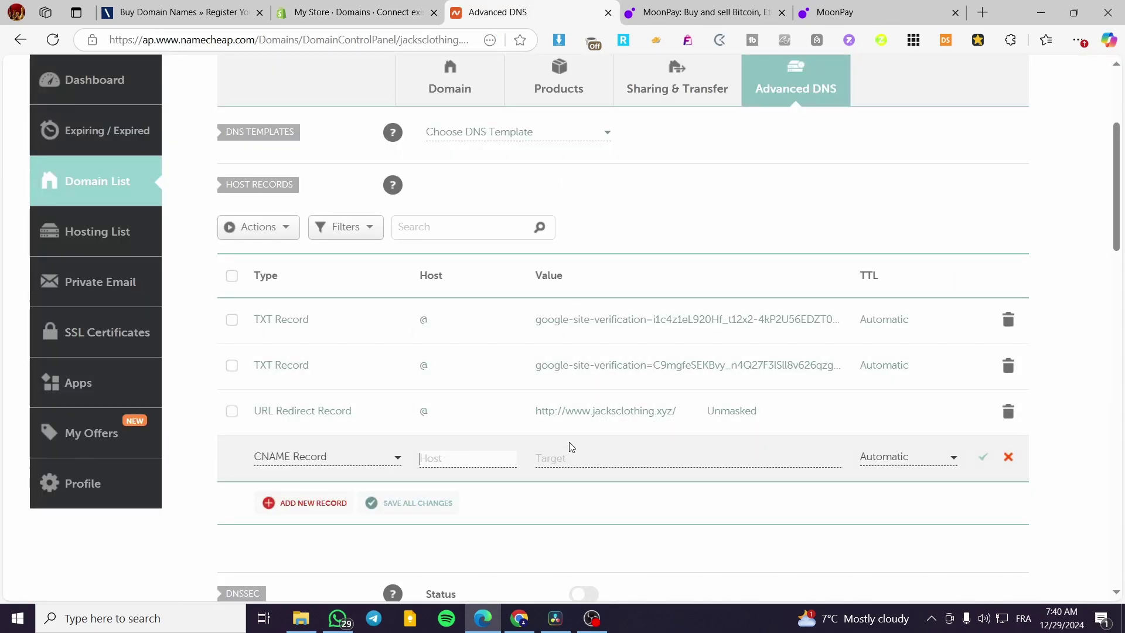
pyautogui.click(607, 463)
pyautogui.hotkey('ctrl', 'v')
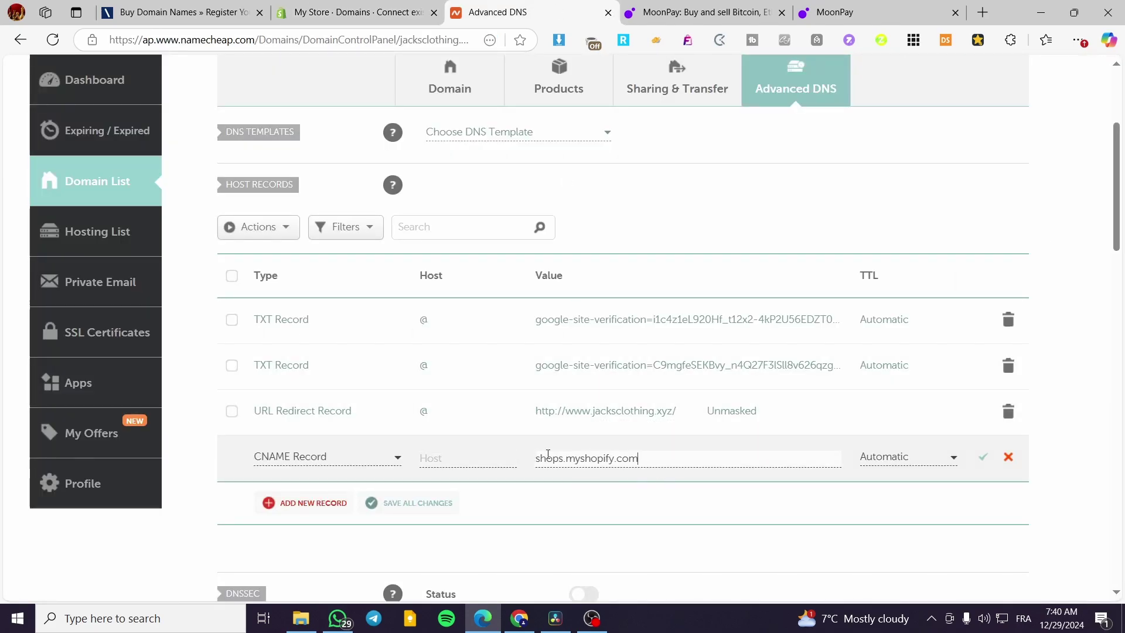
# Step: Set the CNAME record's TTL to 60 min, matching Shopify's instructions
pyautogui.click(935, 462)
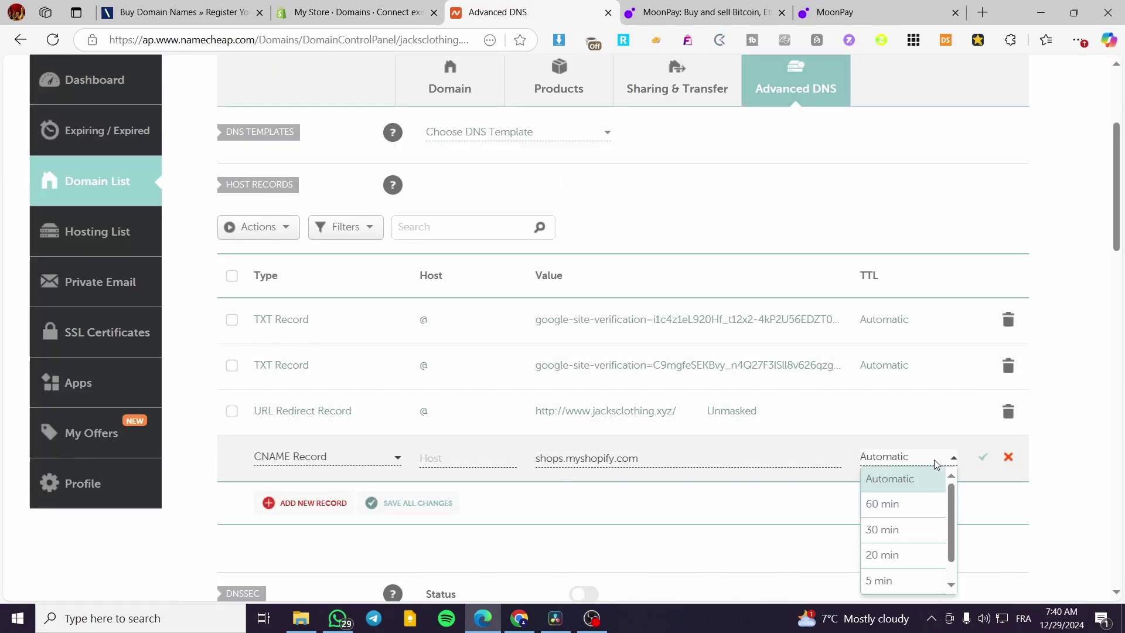
pyautogui.click(357, 12)
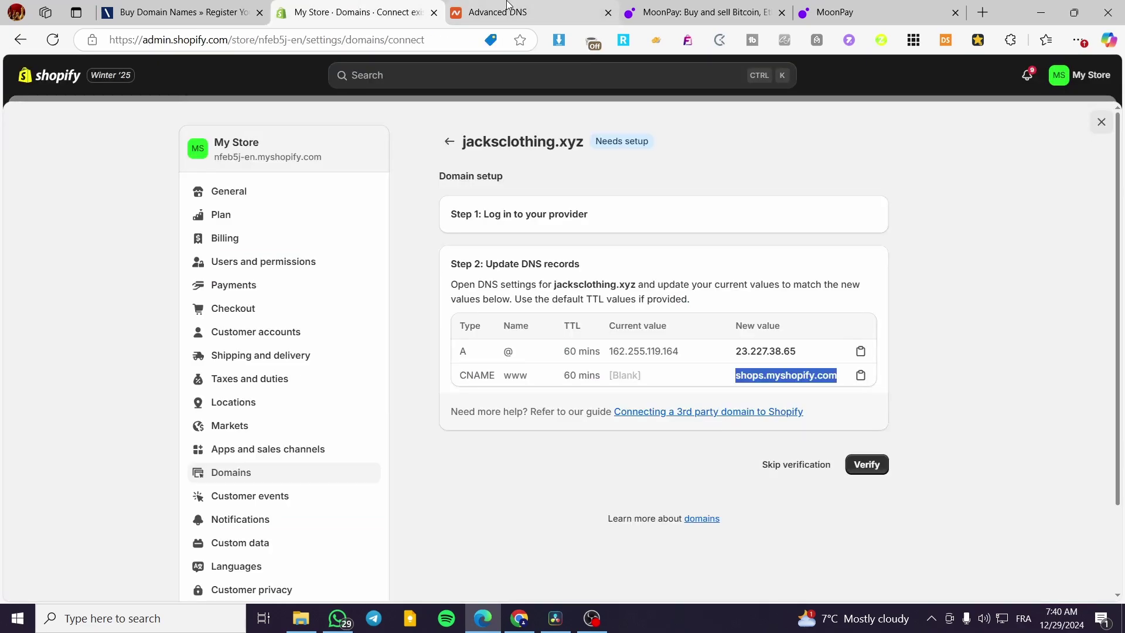
pyautogui.click(514, 11)
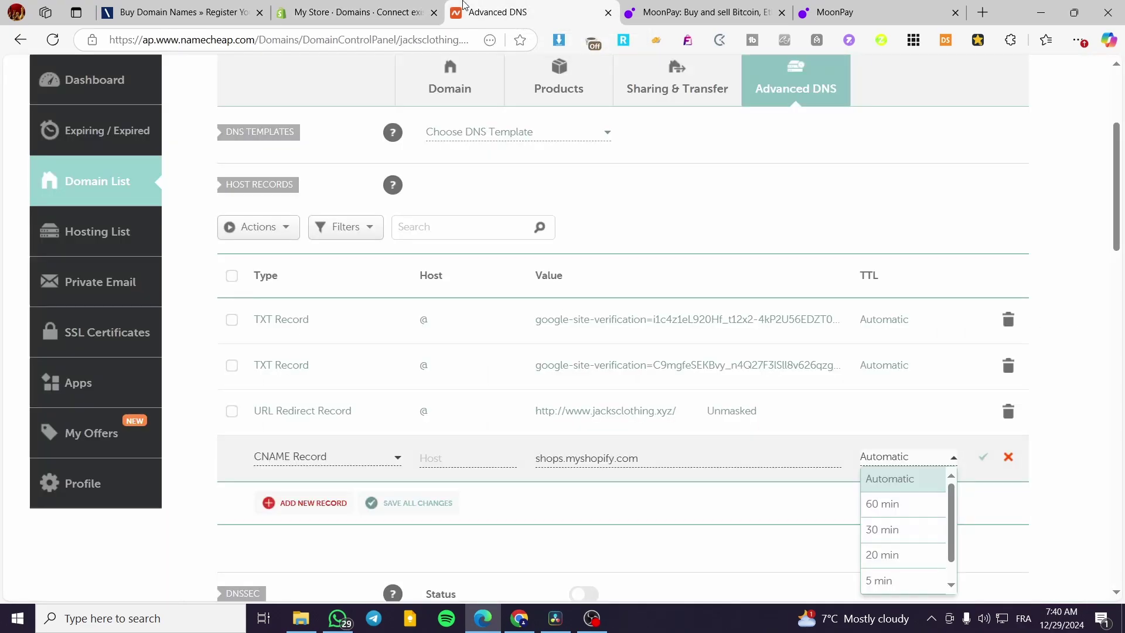
pyautogui.click(882, 504)
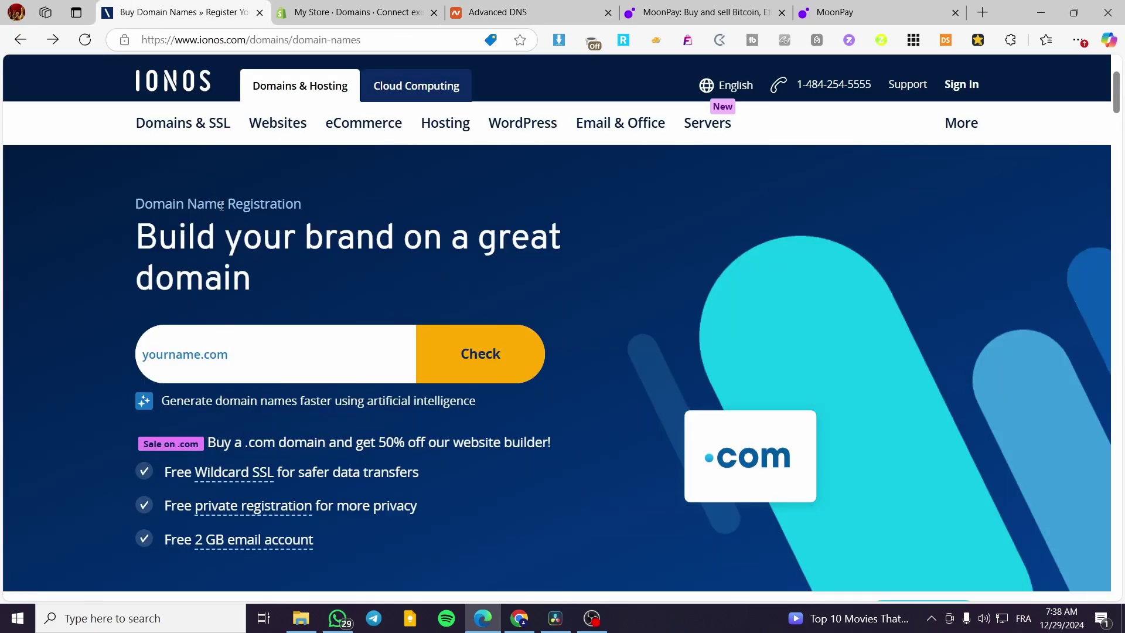
# Step: Pass through the Namecheap and IONOS tabs, ending on Shopify's jacksclothing.xyz DNS setup
pyautogui.click(484, 6)
pyautogui.scroll(3, 458, 300)
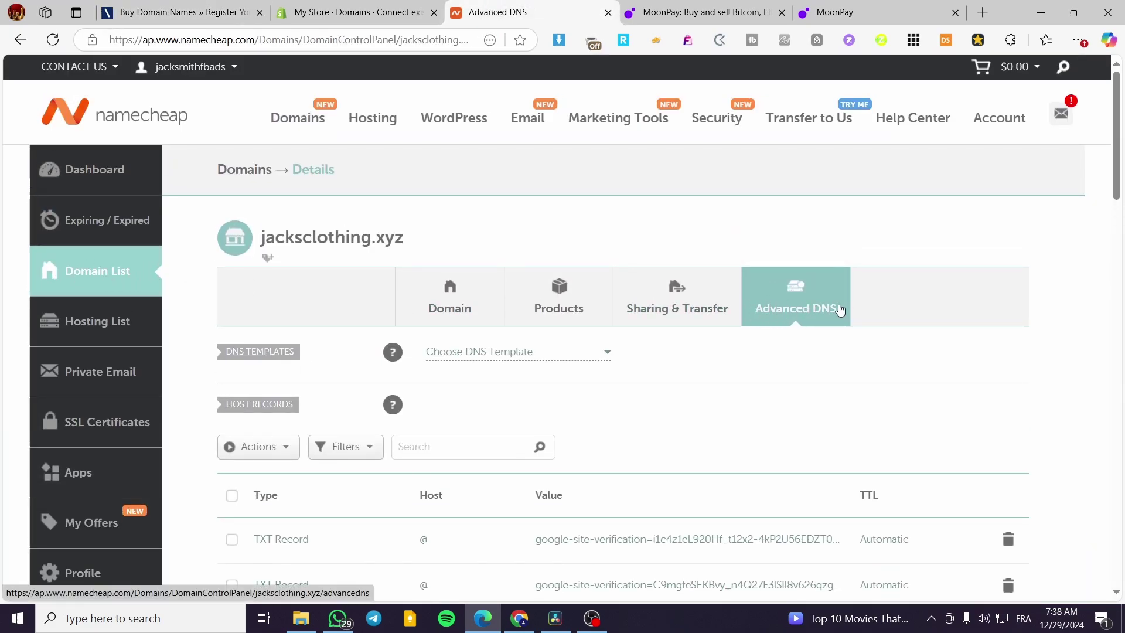
pyautogui.click(139, 5)
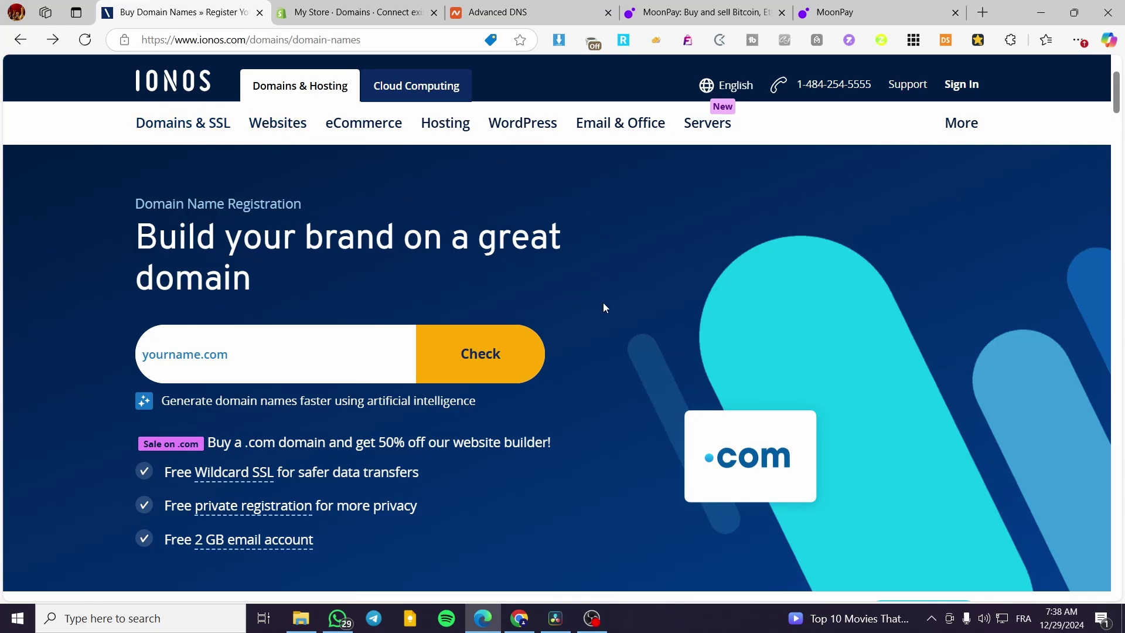
pyautogui.click(408, 9)
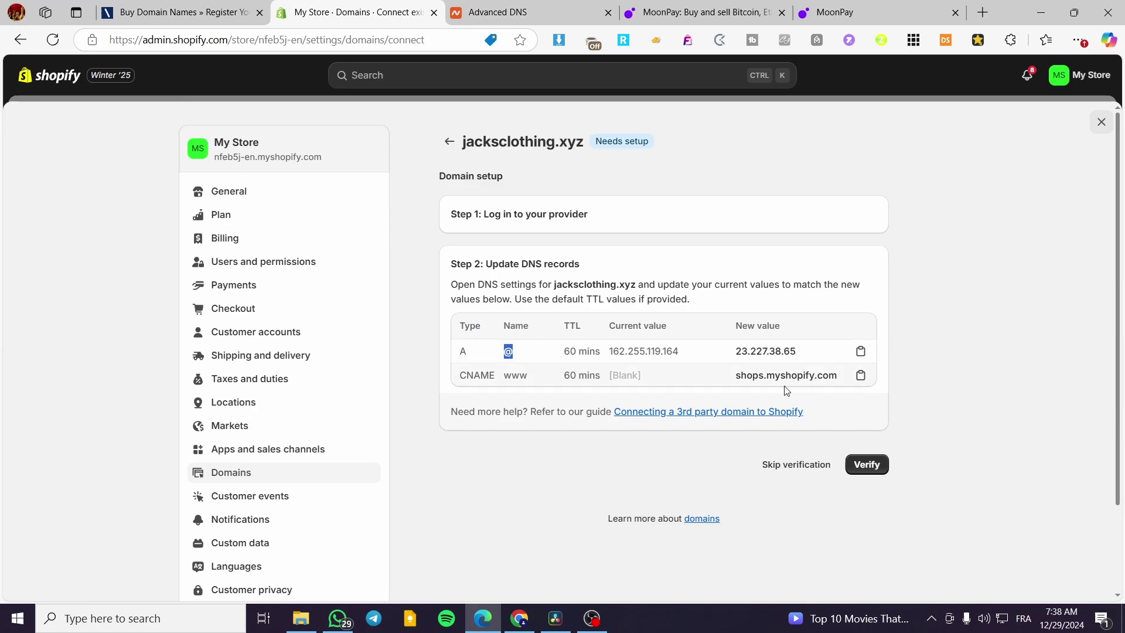
# Step: Run Verify on jacksclothing.xyz's connection; it still reads Needs setup
pyautogui.click(869, 474)
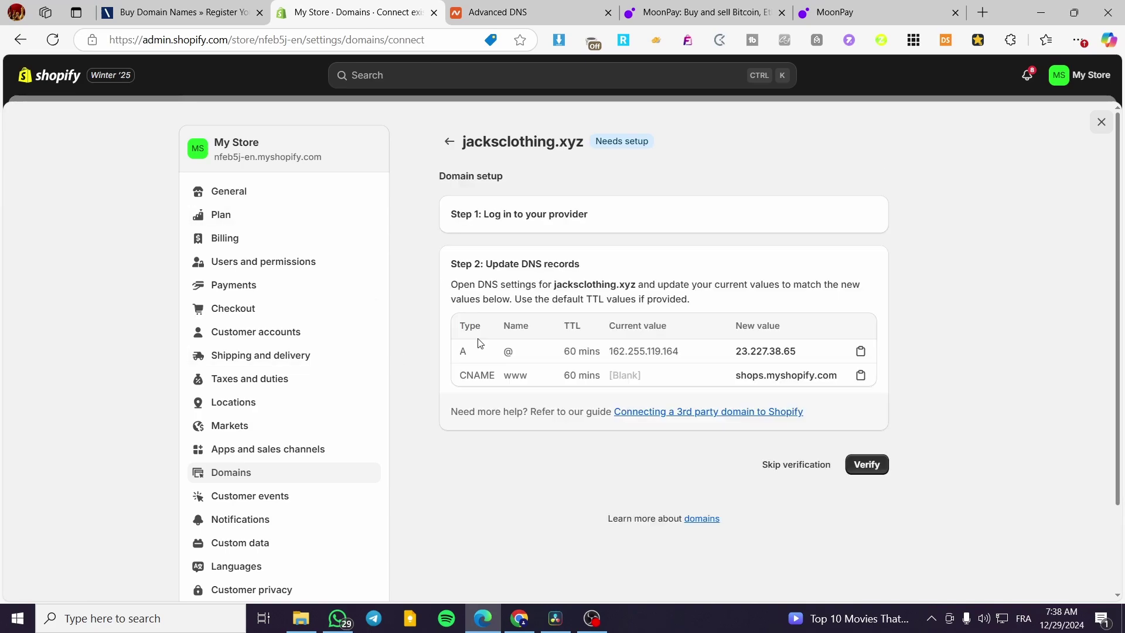